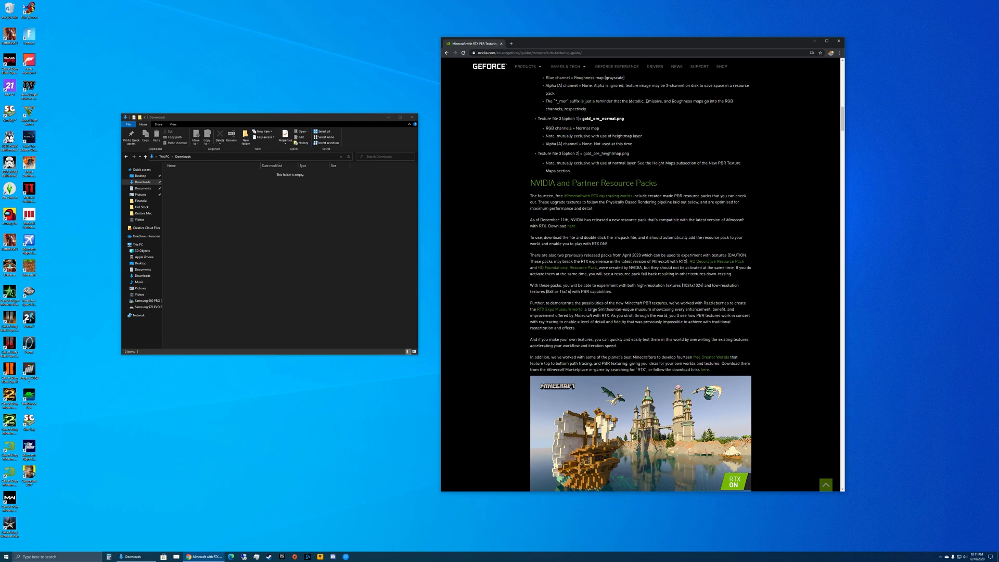
{"action": "scroll", "coordinate": [759, 118], "scroll_direction": "down", "scroll_amount": 3}
{"action": "scroll", "coordinate": [759, 118], "scroll_direction": "down", "scroll_amount": 2}
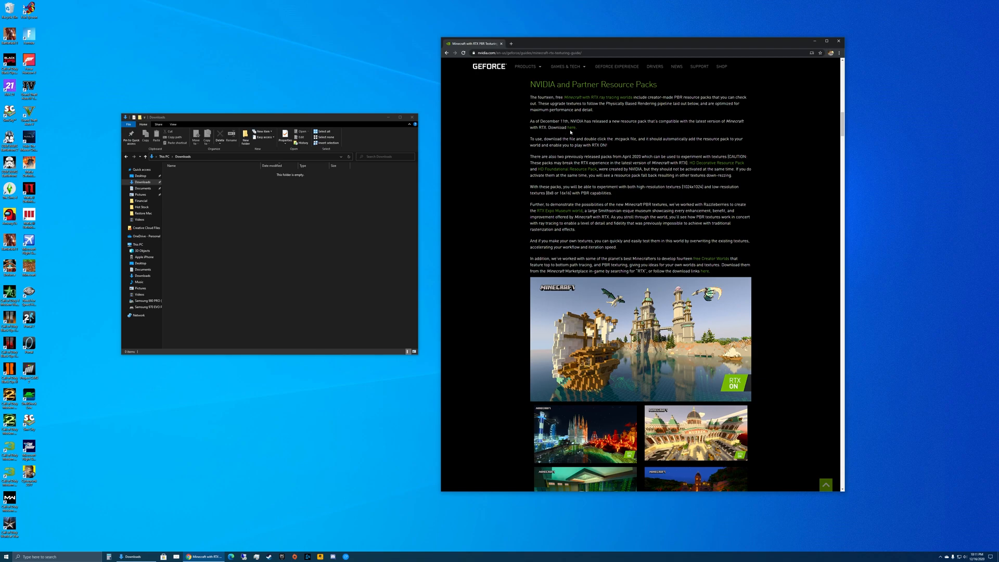
Download NVIDIA's PBR resource pack .mcpack file to the Downloads folder.
{"action": "left_click", "coordinate": [572, 127]}
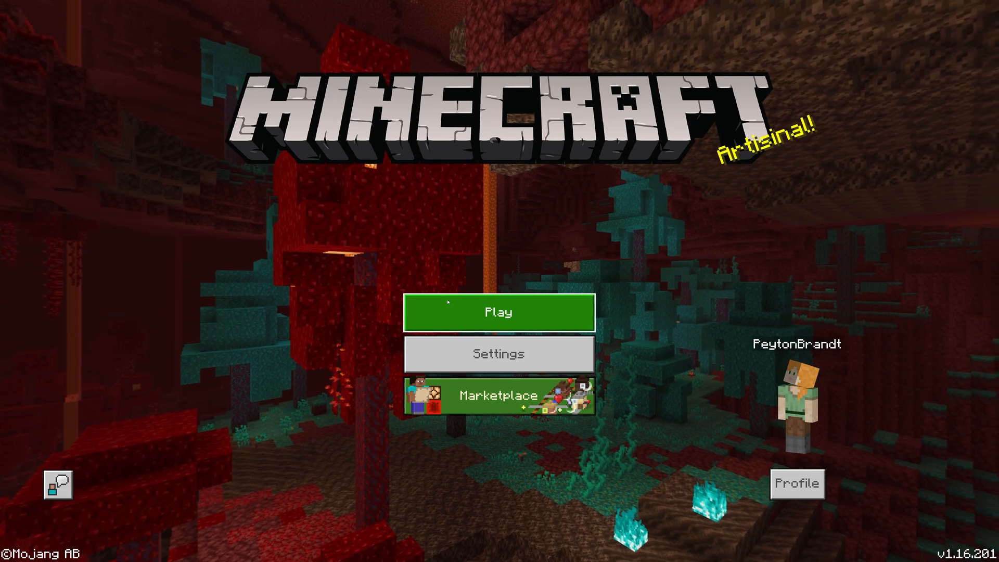
Reach the realm's Resource Packs settings from the Play menu via its edit pencil.
{"action": "left_click", "coordinate": [499, 311]}
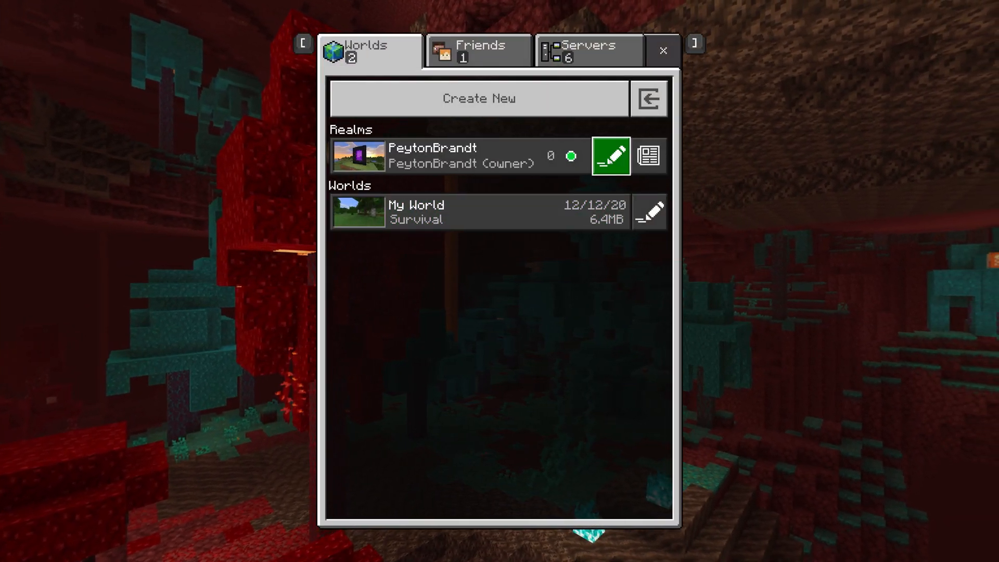
{"action": "left_click", "coordinate": [611, 156]}
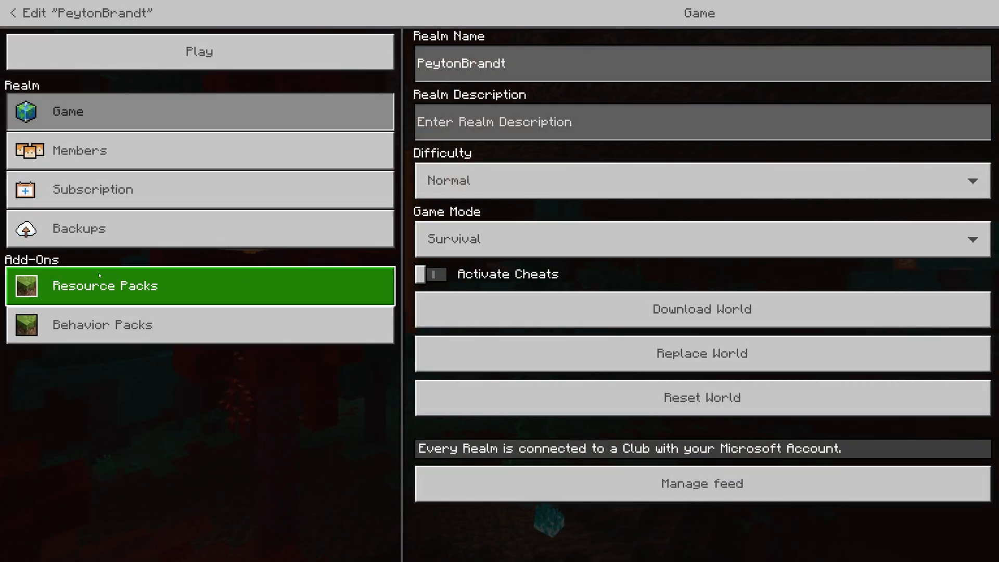
{"action": "left_click", "coordinate": [97, 287]}
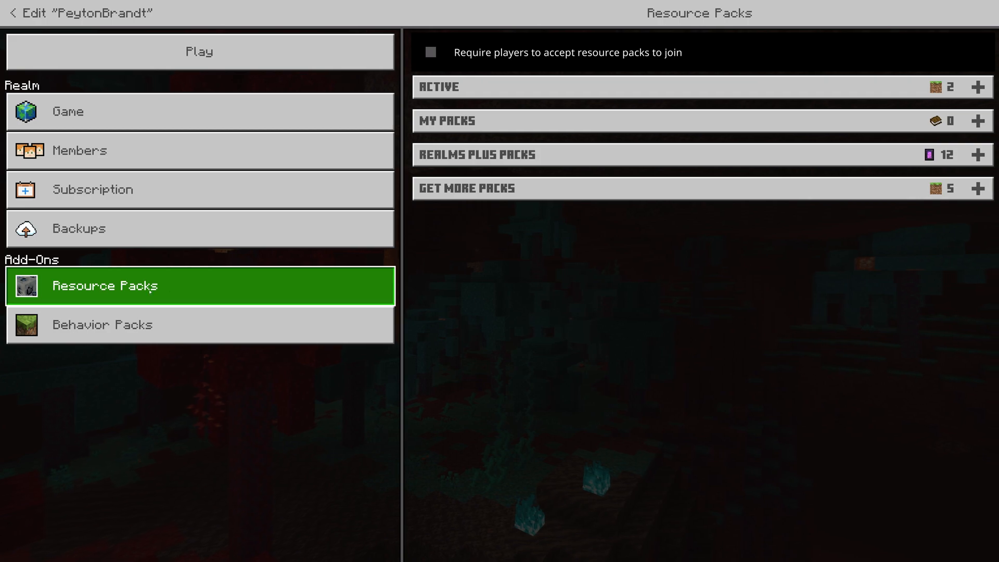
Expand the Active list and select the NVIDIA PBR Pixel Art with blockworks pack.
{"action": "left_click", "coordinate": [627, 122]}
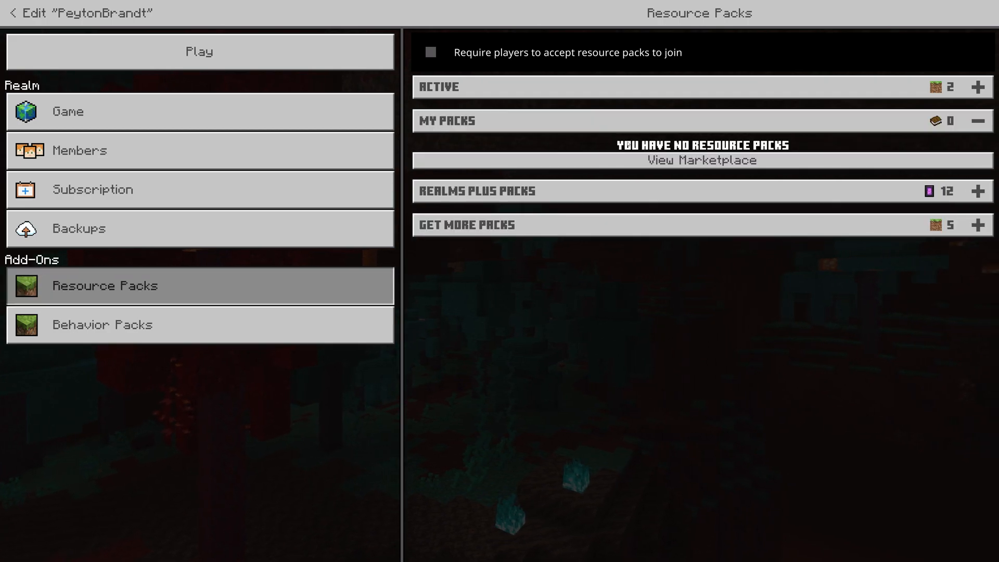
{"action": "left_click", "coordinate": [702, 87]}
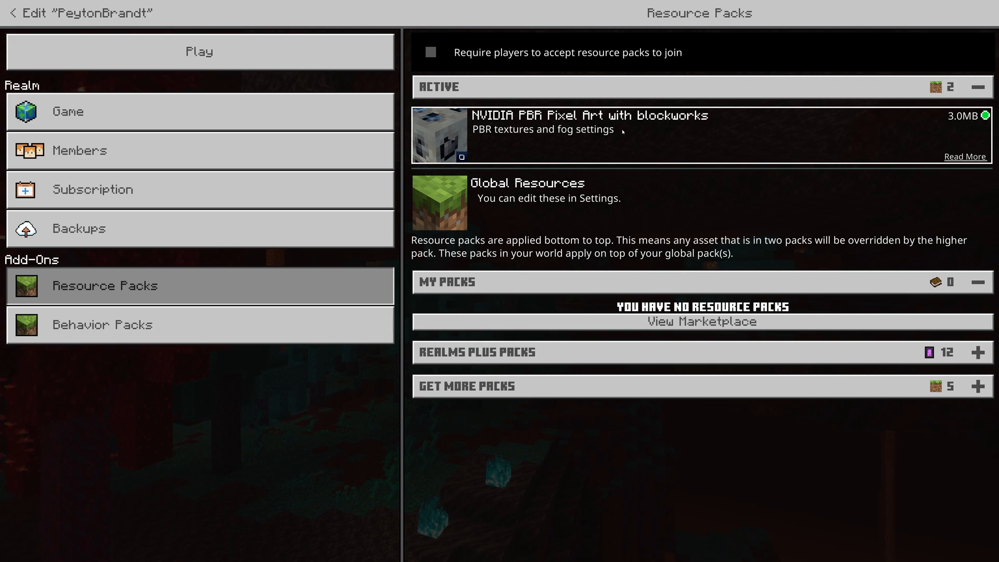
{"action": "left_click", "coordinate": [554, 133]}
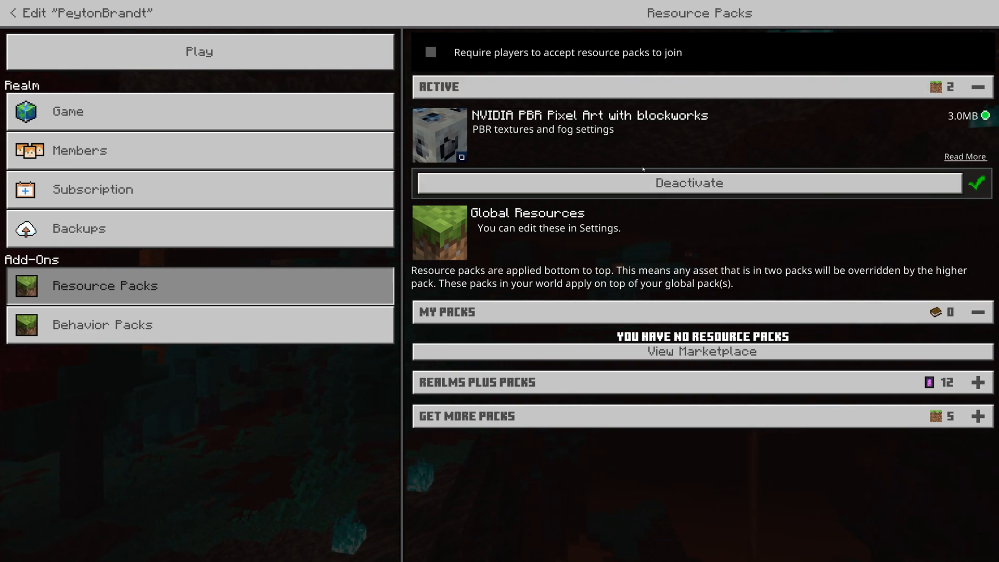
{"action": "left_click", "coordinate": [501, 311]}
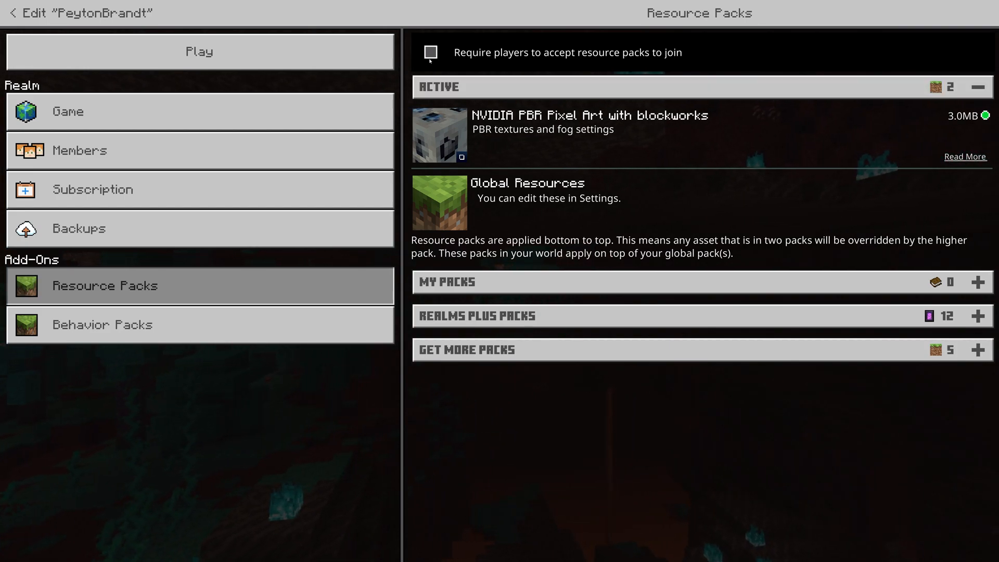
{"action": "key", "text": "Down"}
{"action": "key", "text": "Down"}
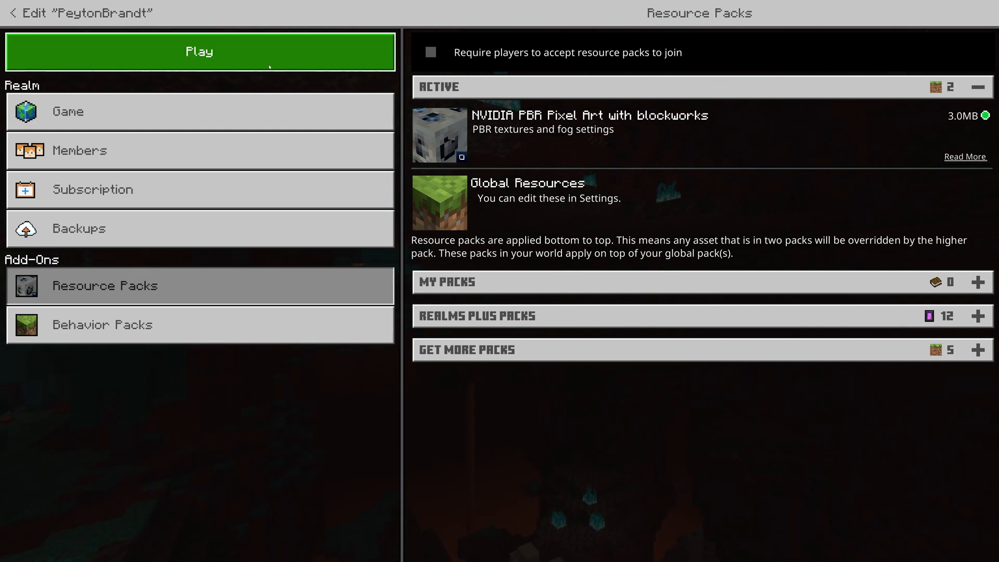
Join the realm and load into its world with the PBR textures applied.
{"action": "left_click", "coordinate": [199, 52]}
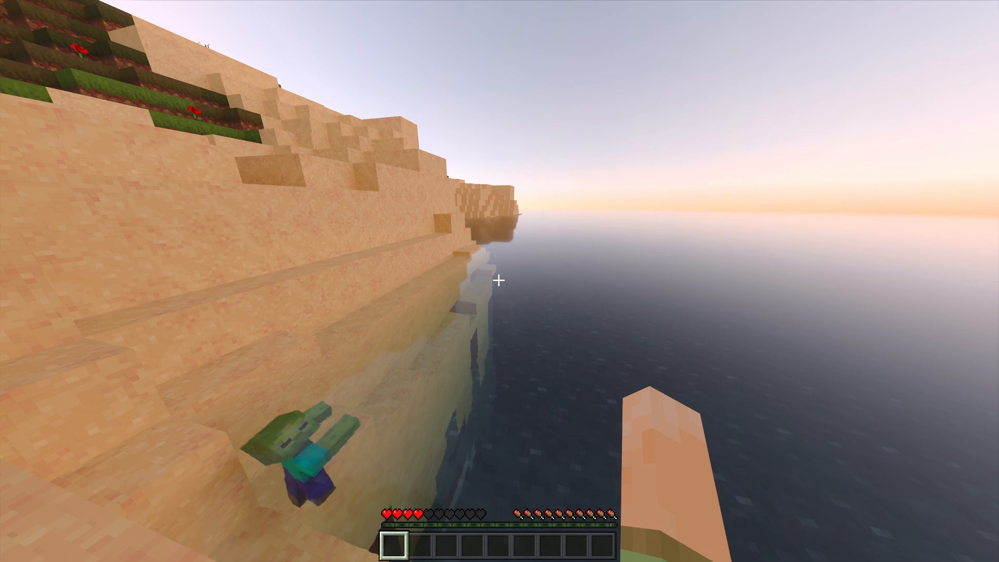
Toggle Ray Tracing in the Video settings, then resume playing in the realm world.
{"action": "key", "text": "Escape"}
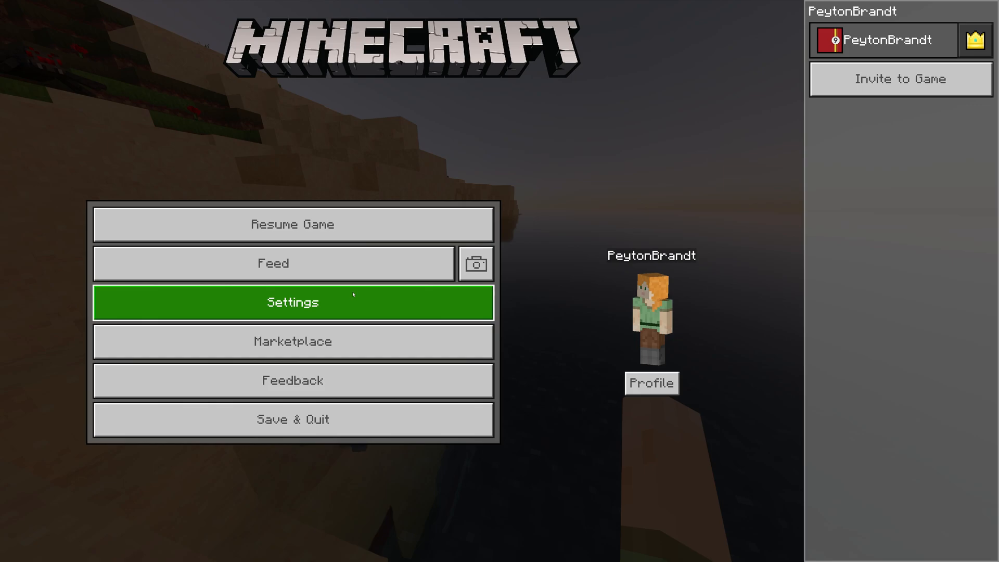
{"action": "left_click", "coordinate": [353, 294]}
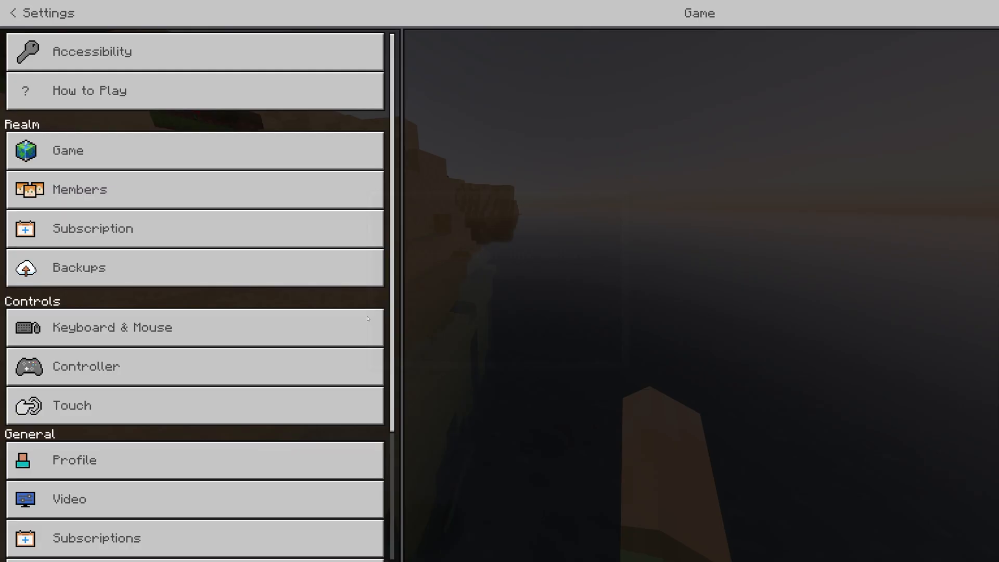
{"action": "left_click", "coordinate": [195, 499]}
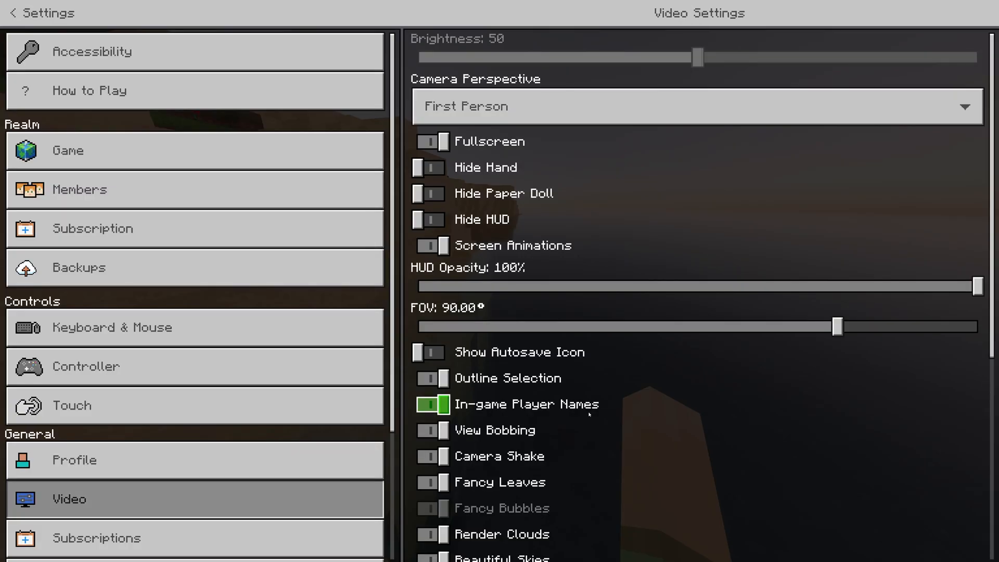
{"action": "scroll", "coordinate": [862, 333], "scroll_direction": "down", "scroll_amount": 3}
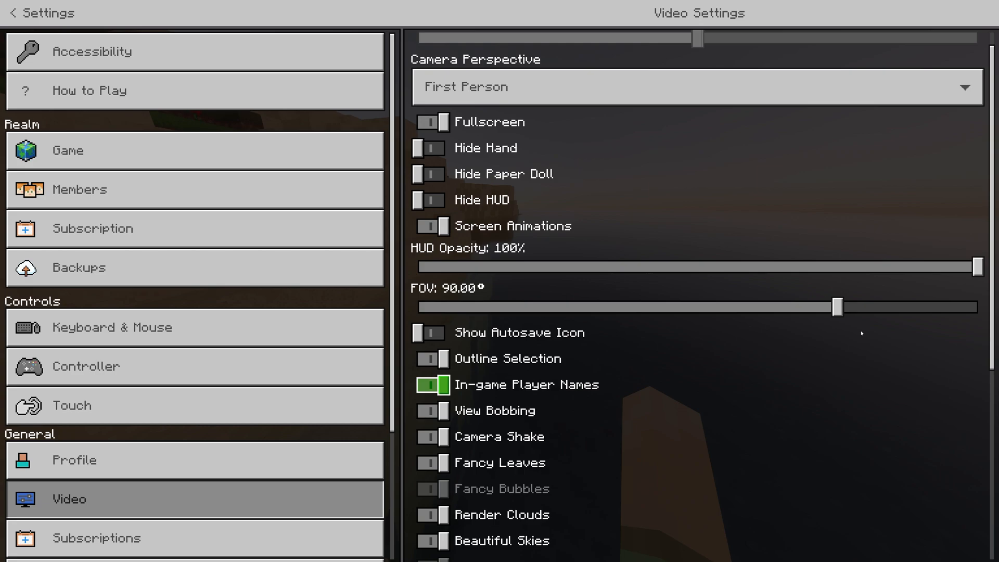
{"action": "scroll", "coordinate": [862, 333], "scroll_direction": "down", "scroll_amount": 5}
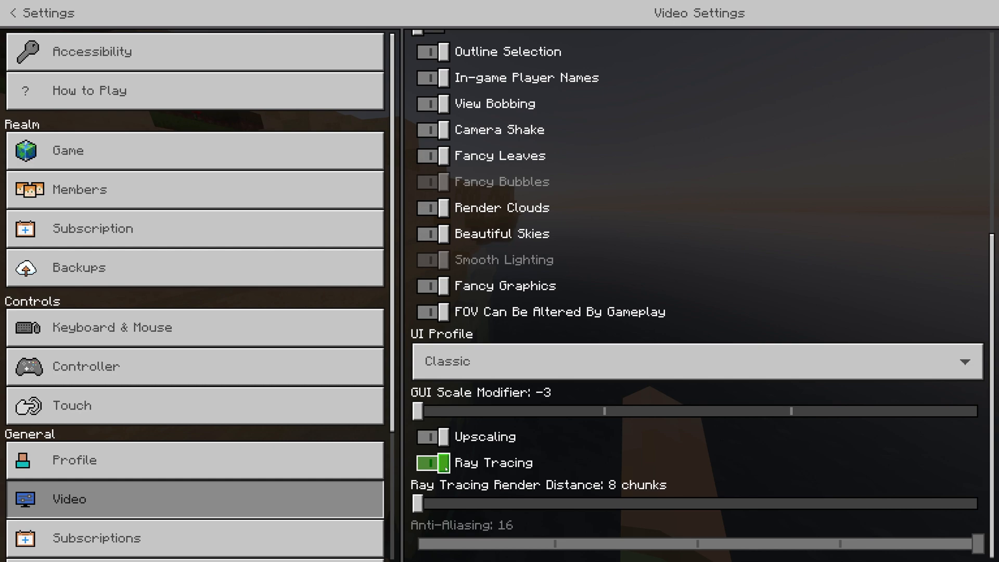
{"action": "left_click", "coordinate": [433, 464]}
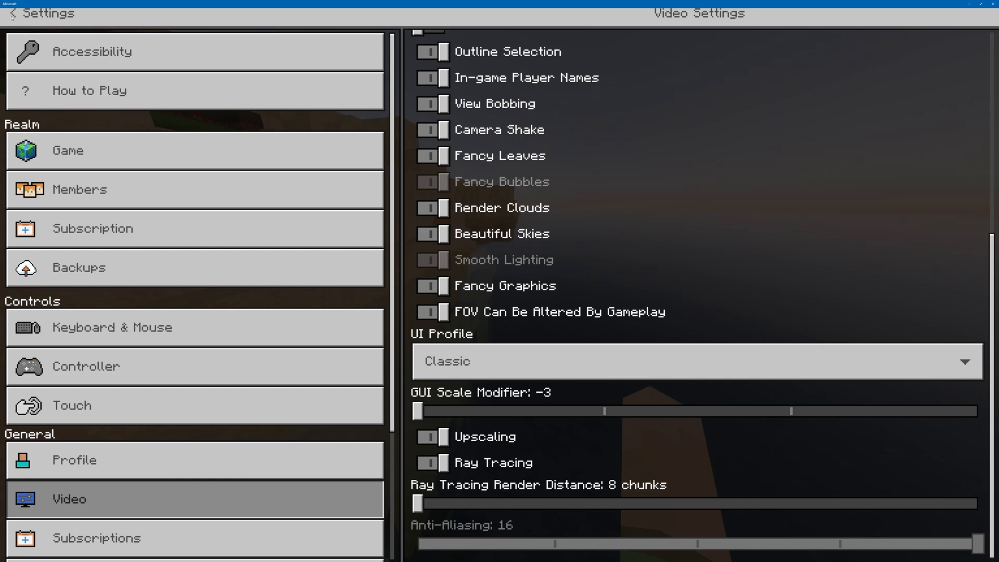
{"action": "key", "text": "Escape"}
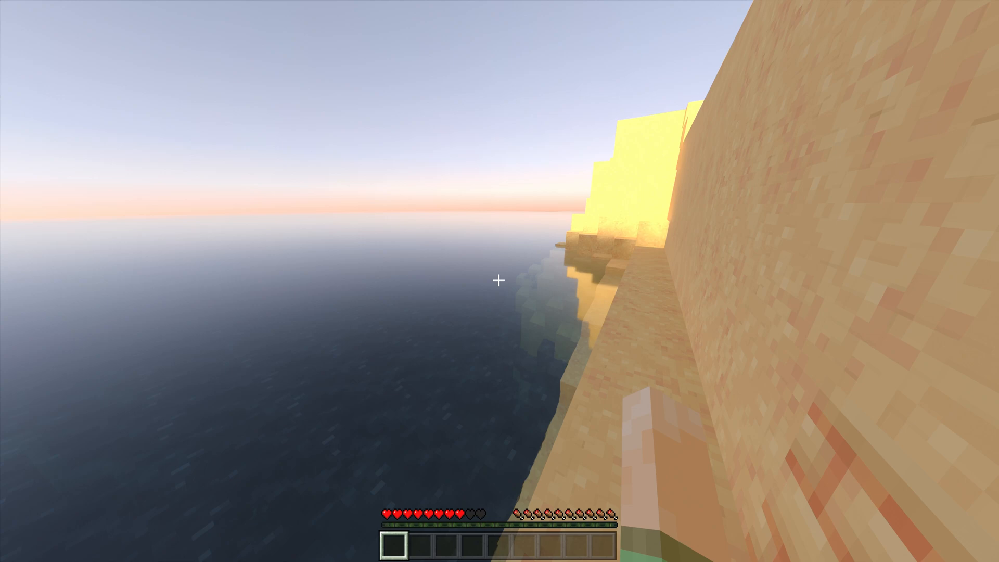